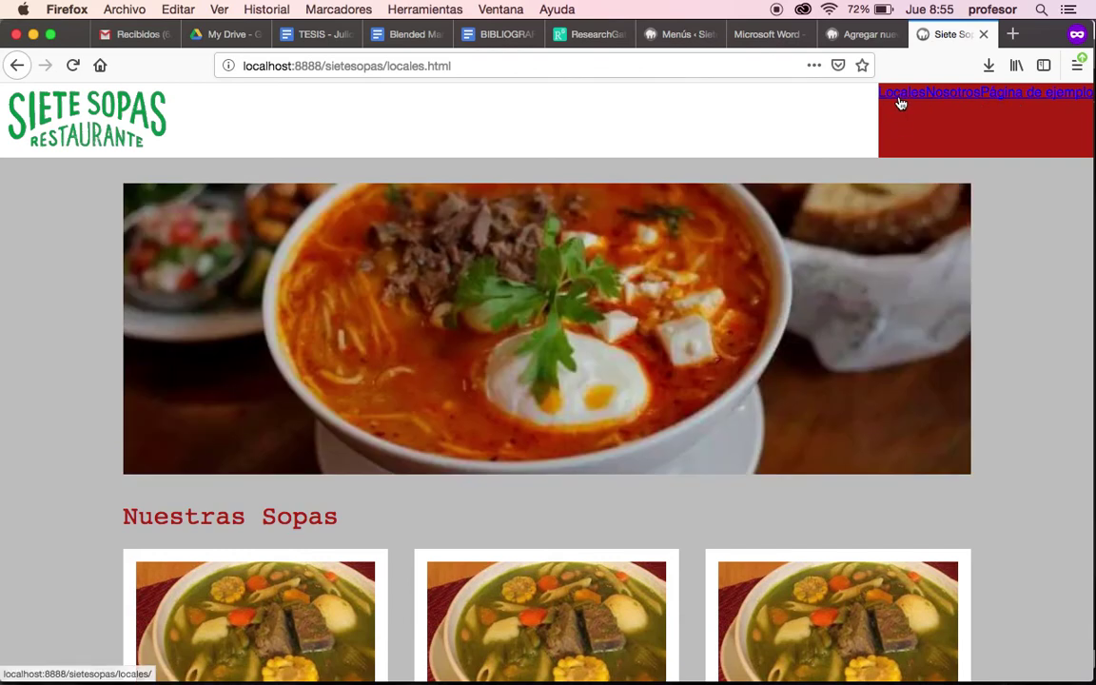
- View the Locales, Nosotros and Página de ejemplo pages of the live site through its header navigation
click(899, 99)
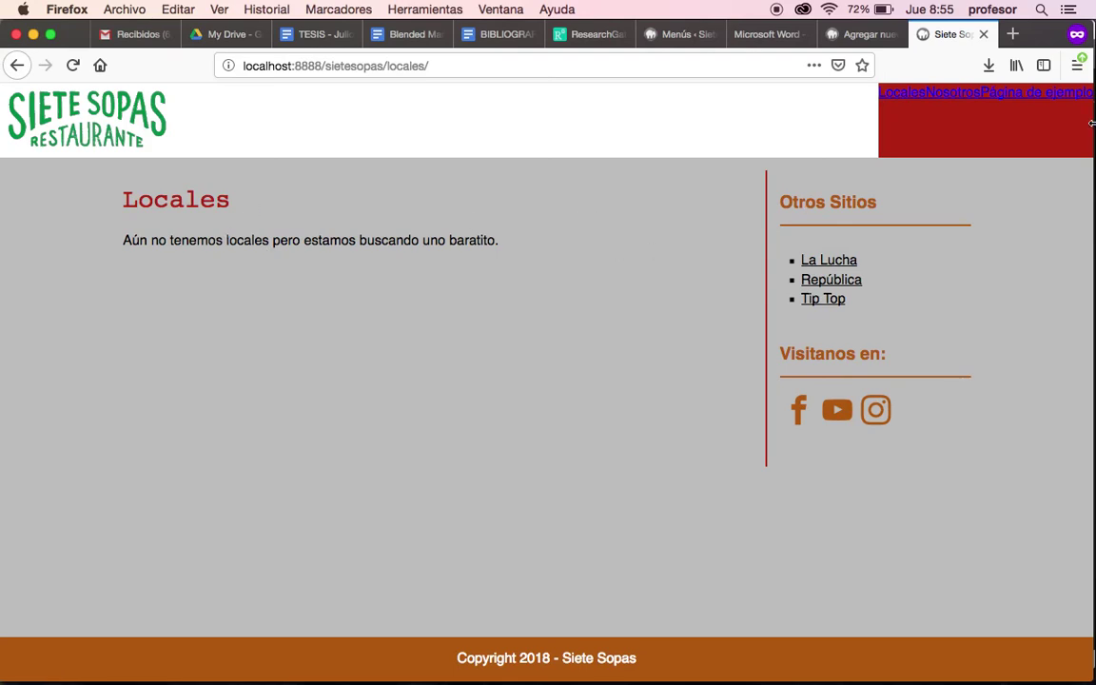
click(959, 99)
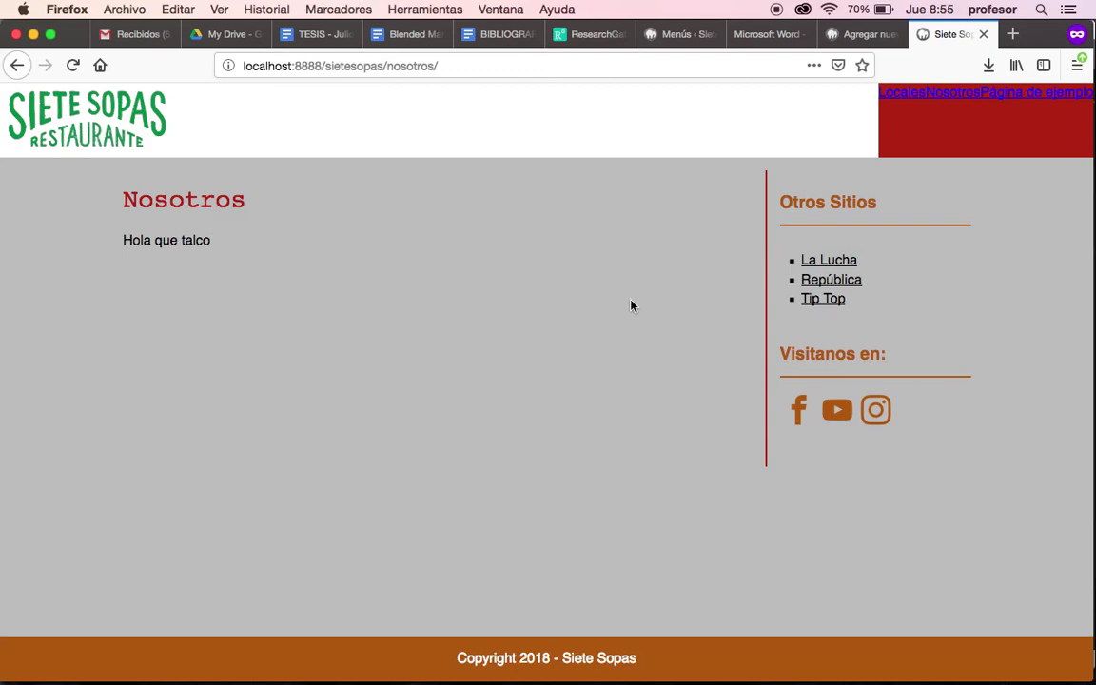
click(1019, 100)
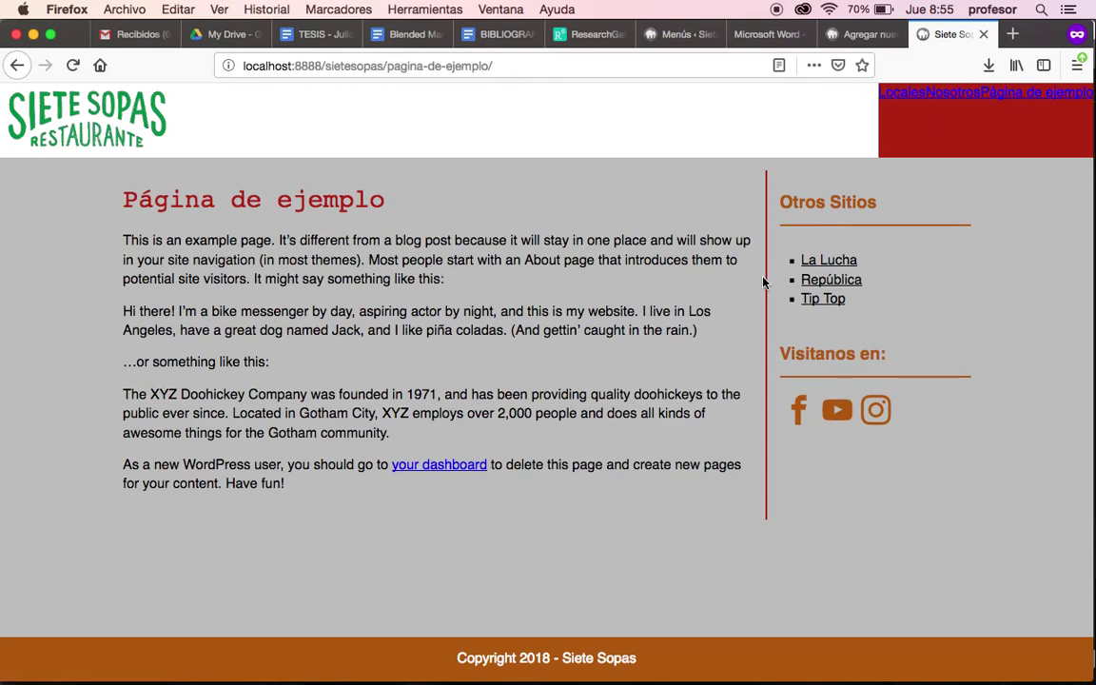
- Reload the WordPress admin and open the Menús page under Apariencia, glancing at the live site's navigation for comparison
click(861, 36)
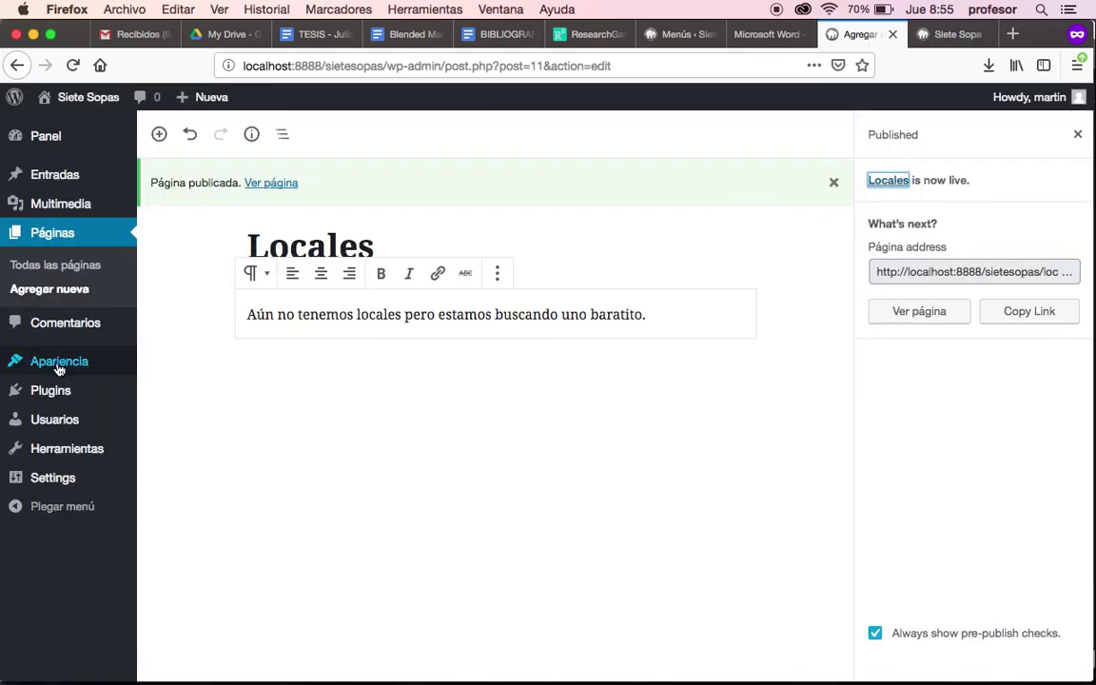
mouse_move(57, 368)
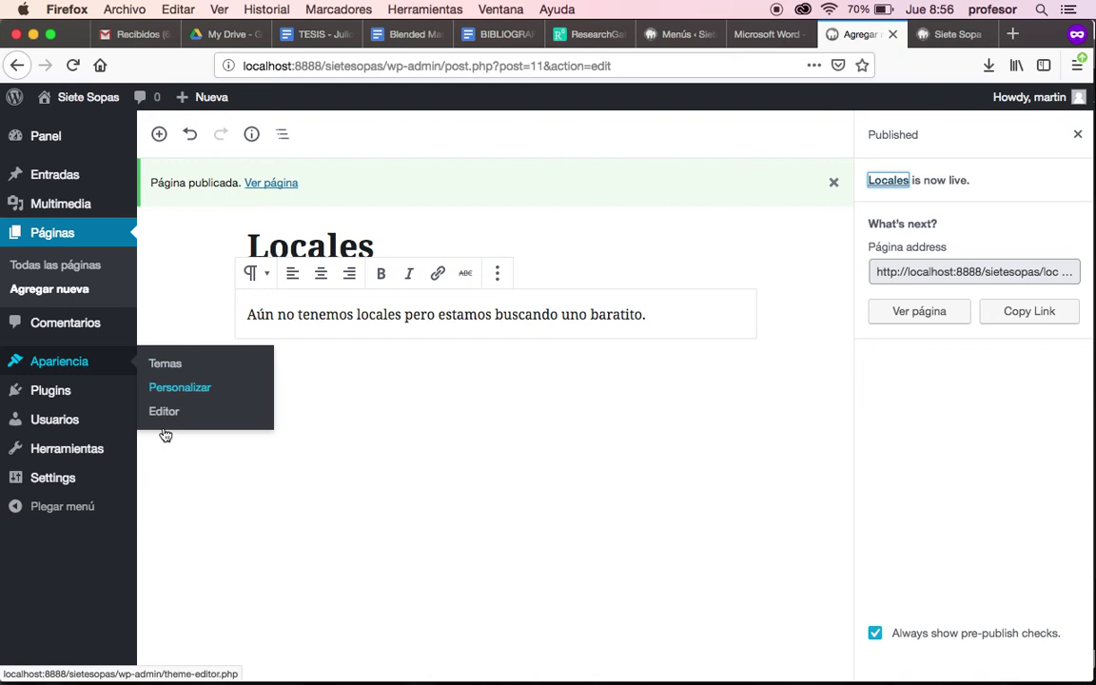
click(76, 66)
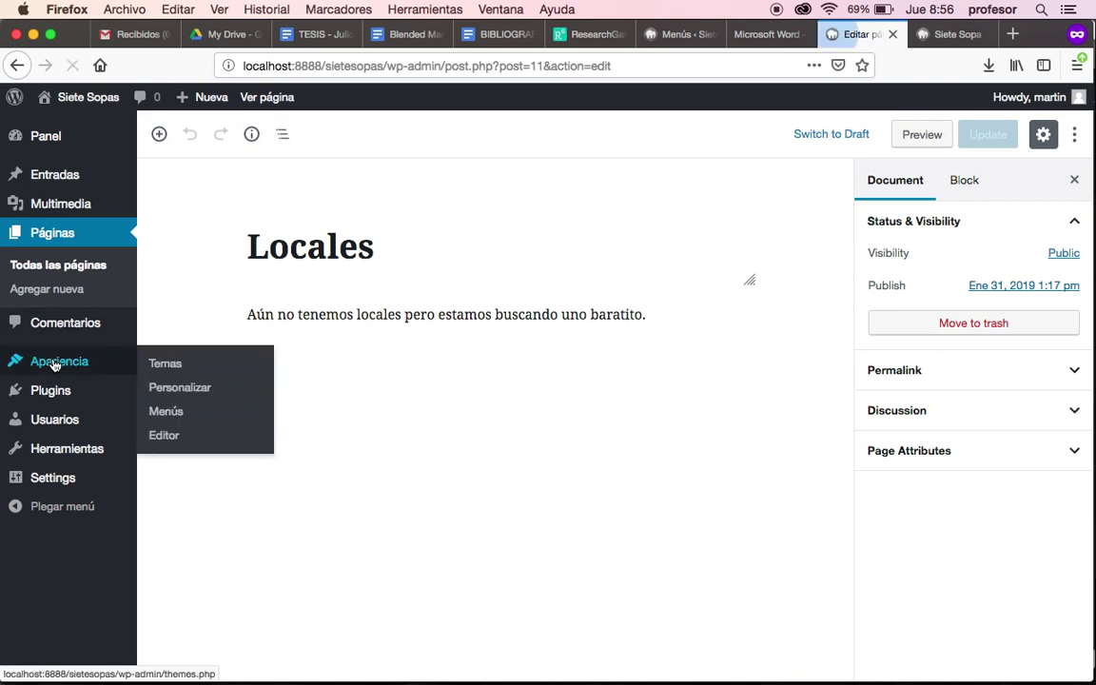
click(167, 415)
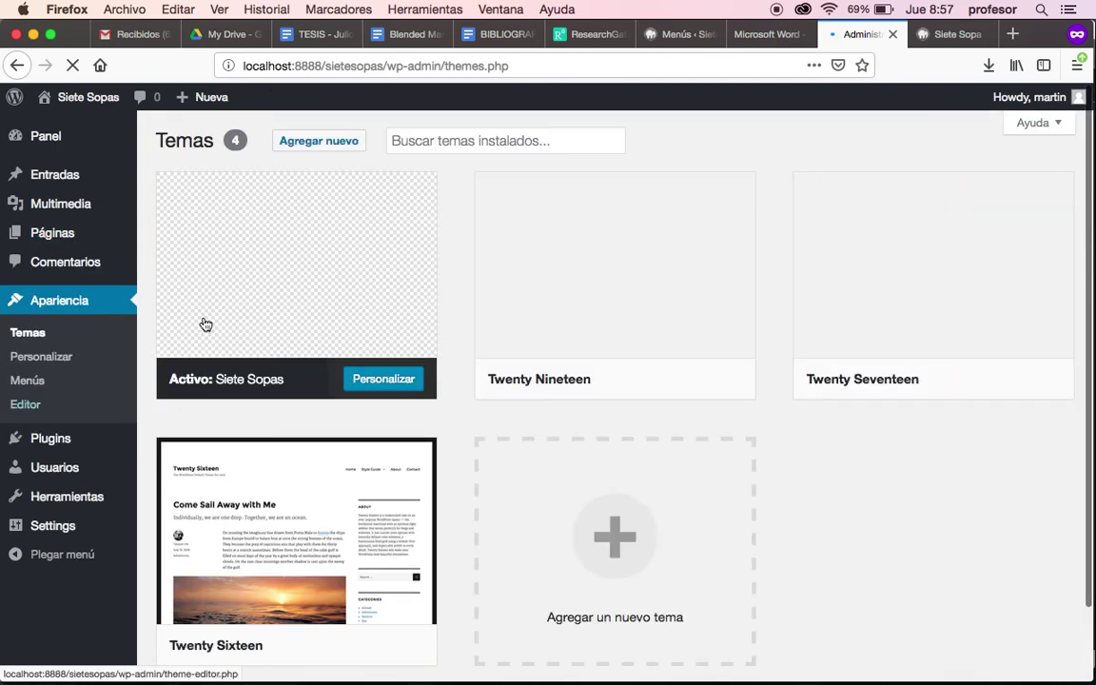
click(27, 382)
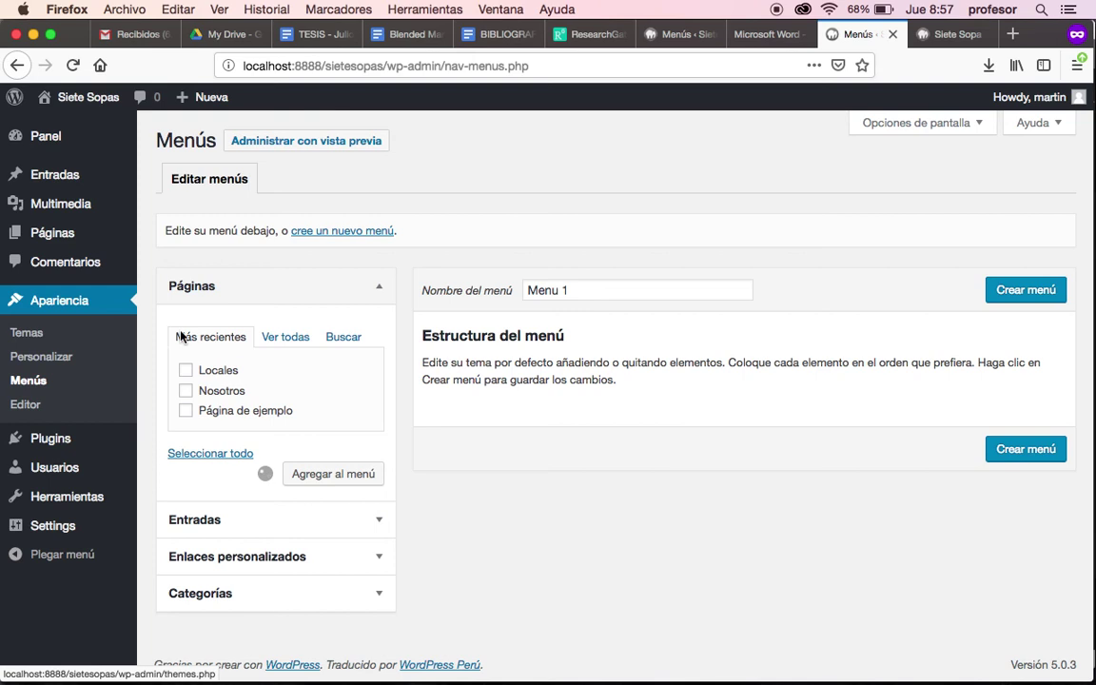
click(954, 35)
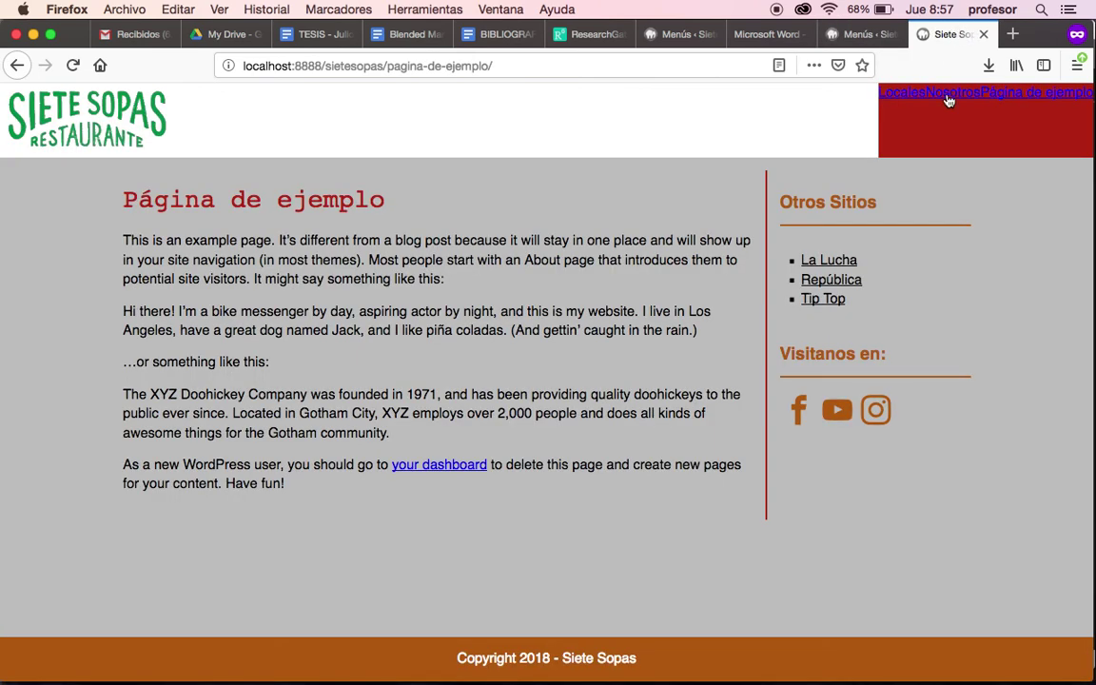
click(885, 38)
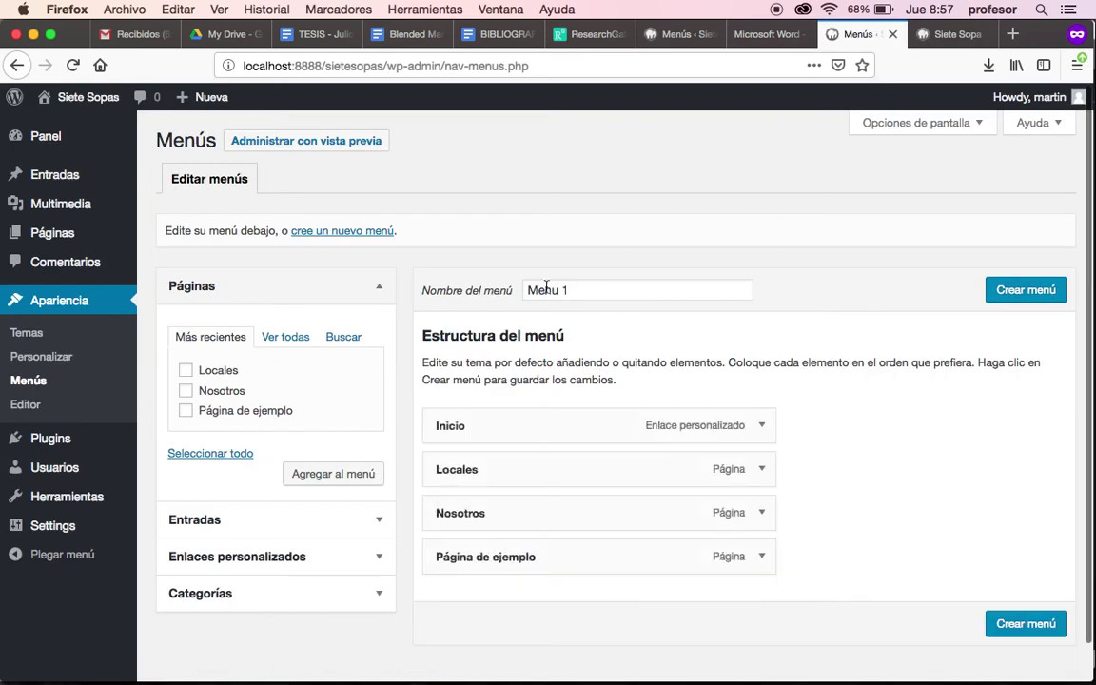
click(609, 291)
triple_click(609, 290)
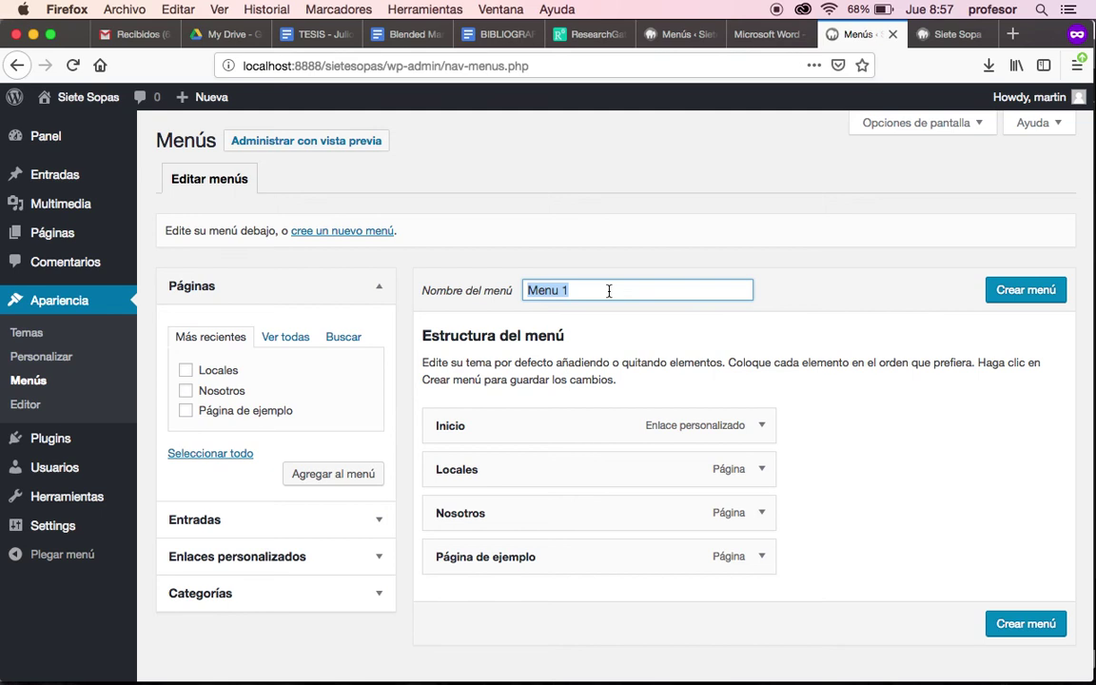
text(Menú Principal)
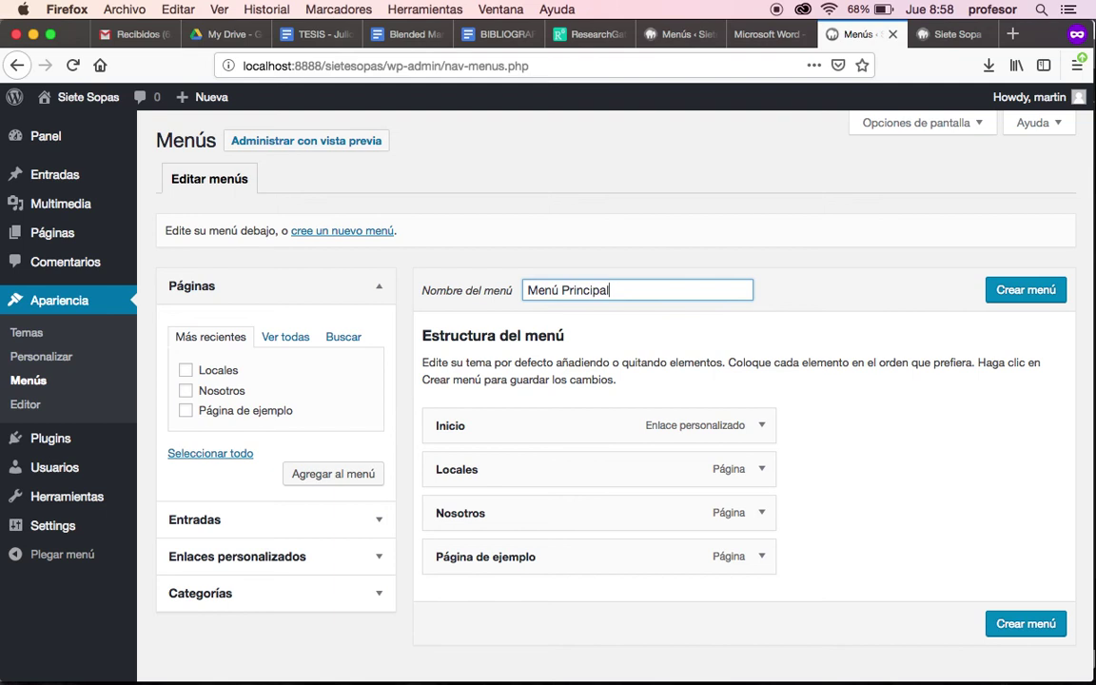
- Name the new menu "Super Menú" and create it
double_click(583, 291)
triple_click(584, 291)
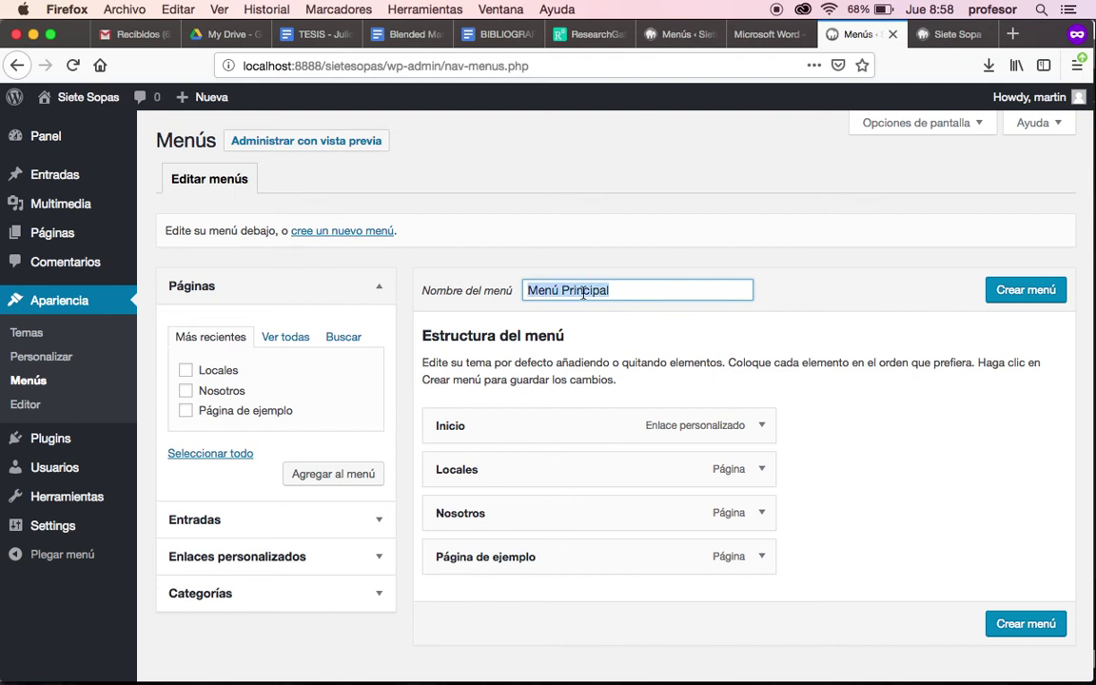
text(Supe)
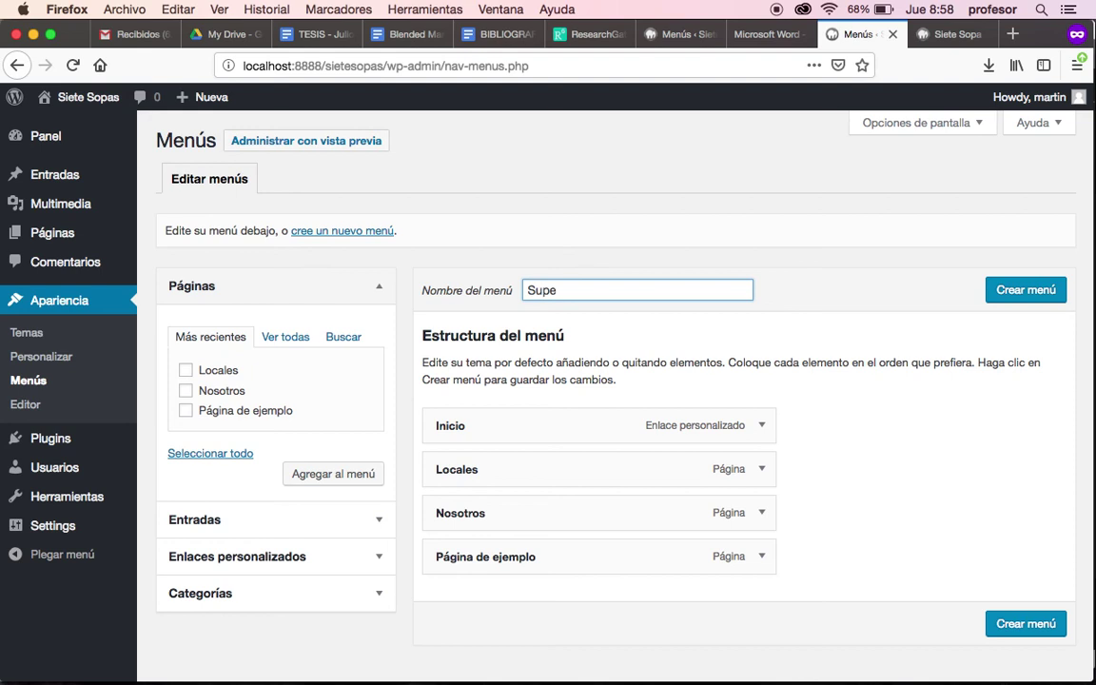
text(r Menú)
click(1023, 298)
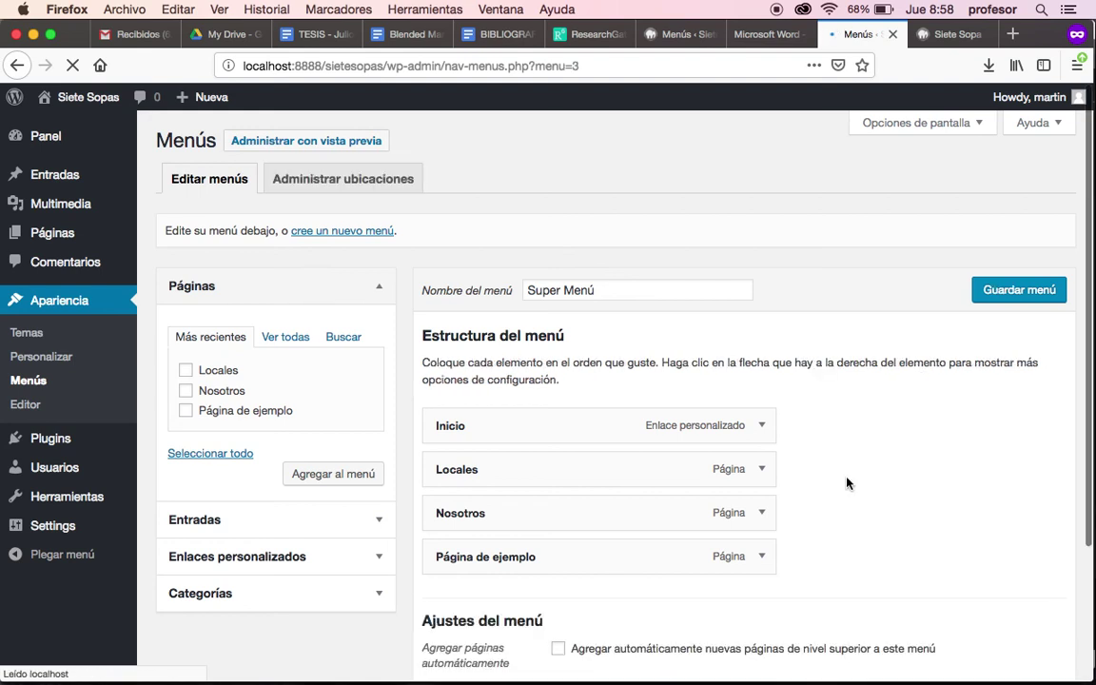
- Clear the Menú Principal display location in the menu settings and enable it again
scroll(856, 490, down, 1)
scroll(877, 505, down, 1)
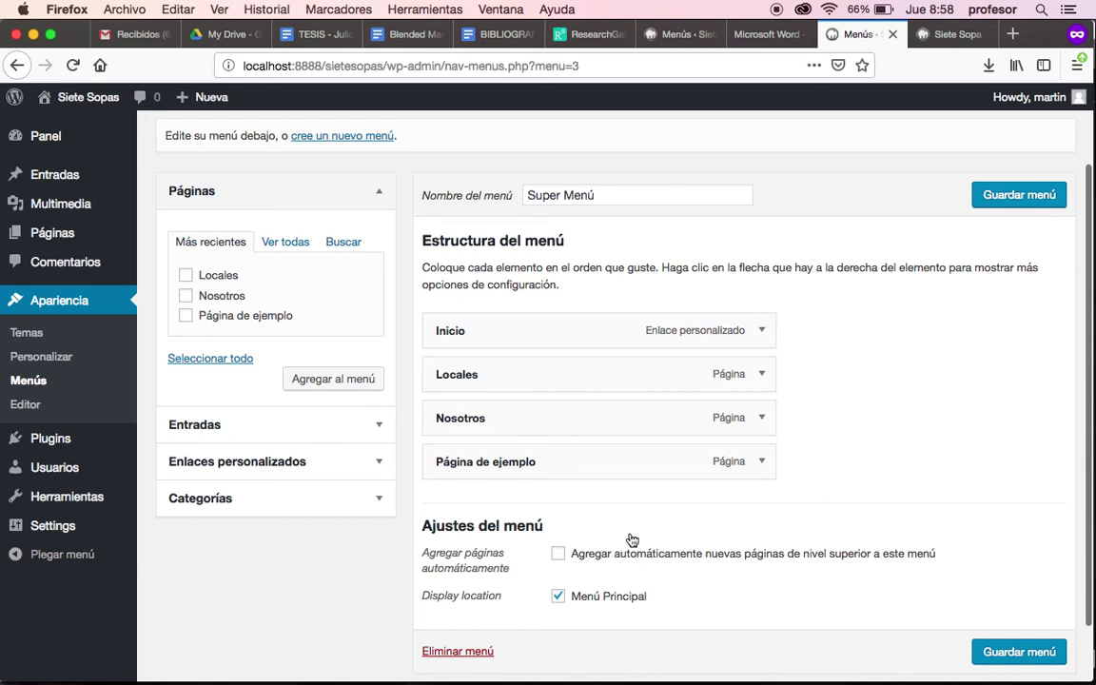
click(558, 597)
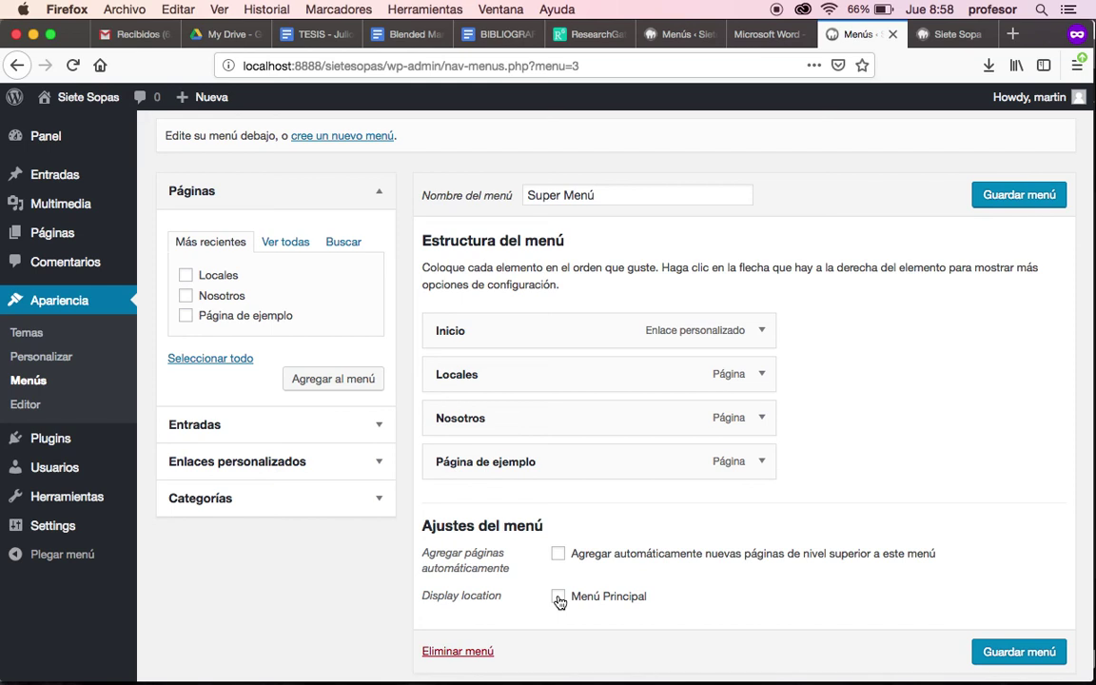
click(559, 598)
- Switch to Sublime Text, check the menu location registered in functions.php, and compare it with the display location in Firefox's menu settings
key(super+Tab)
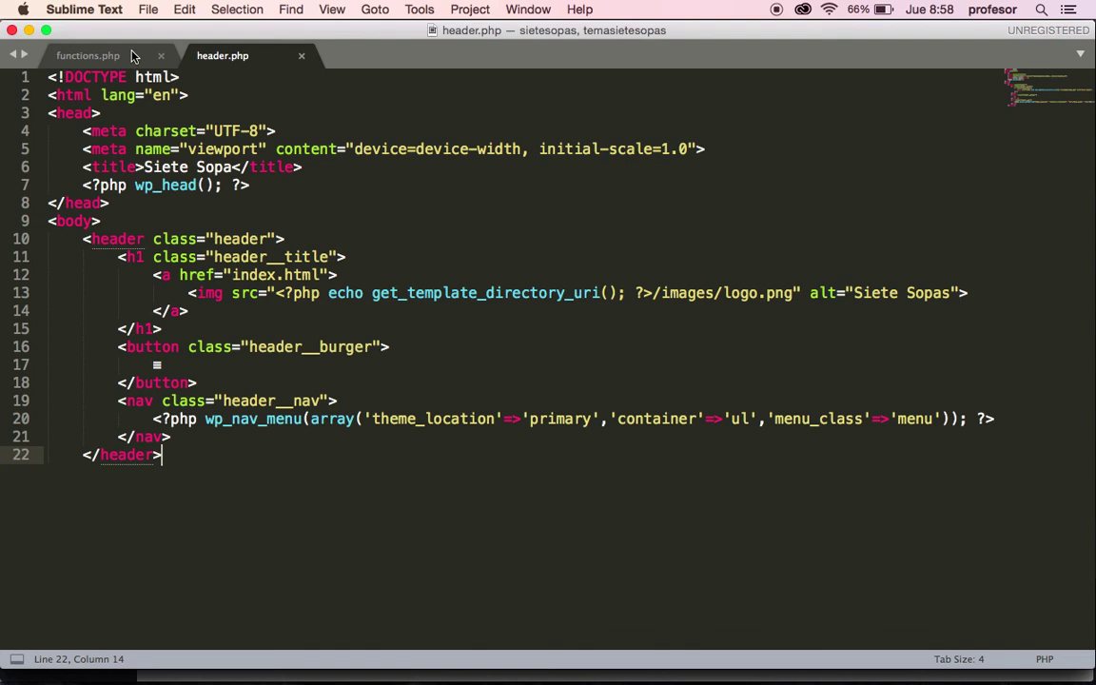
click(134, 57)
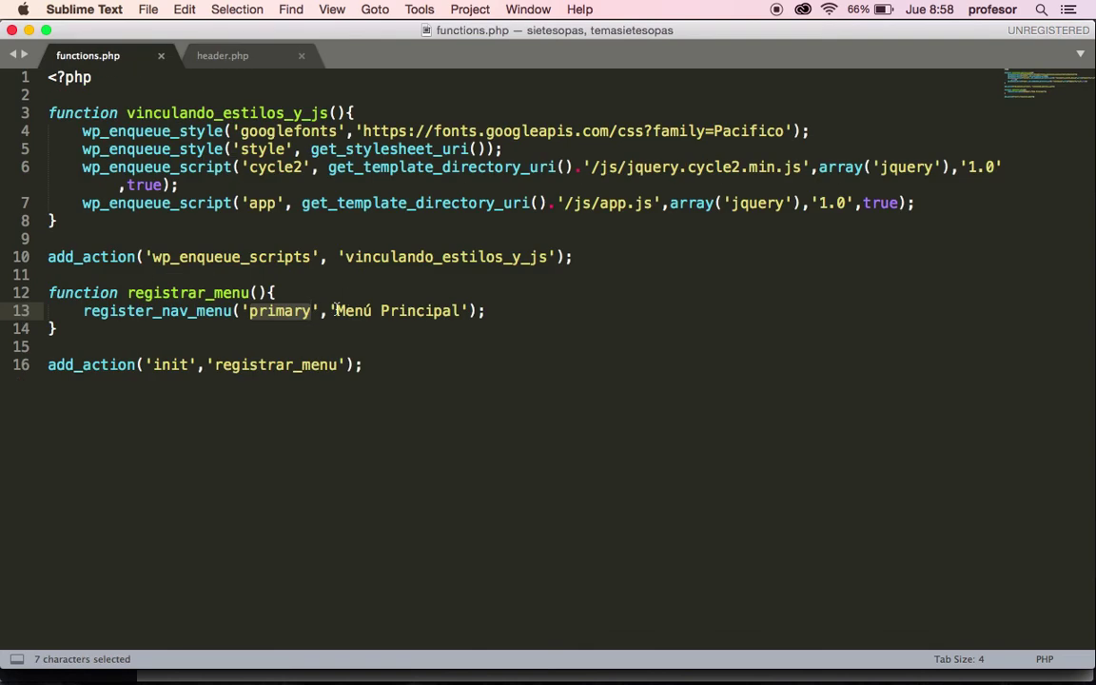
drag(336, 311, 457, 311)
key(super+Tab)
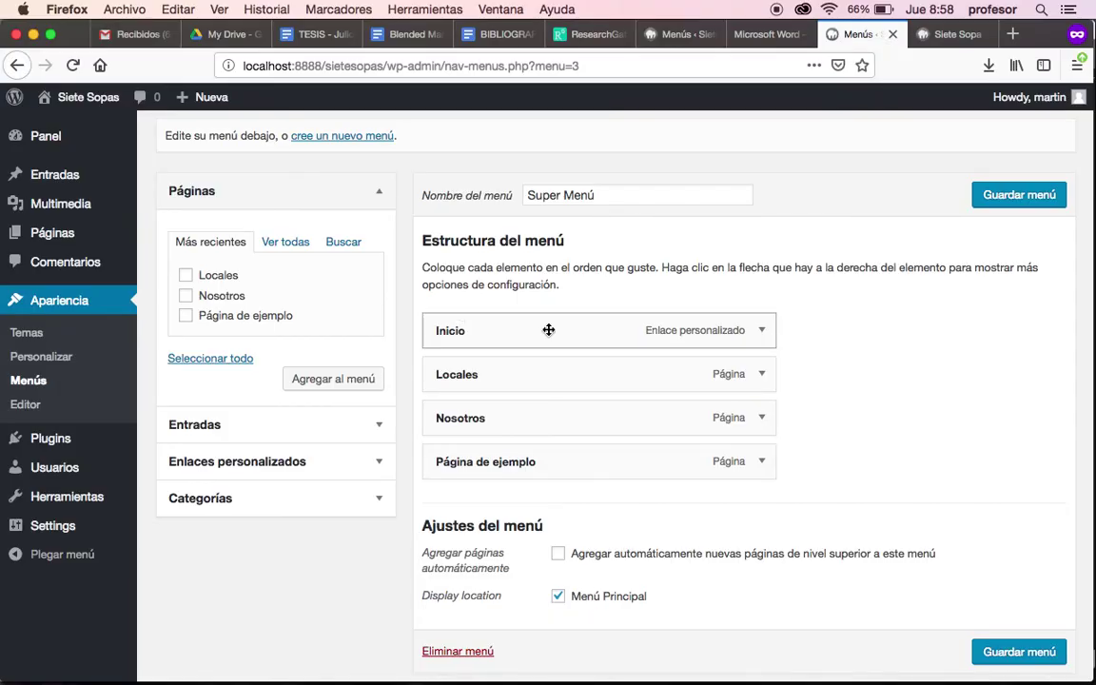
click(558, 596)
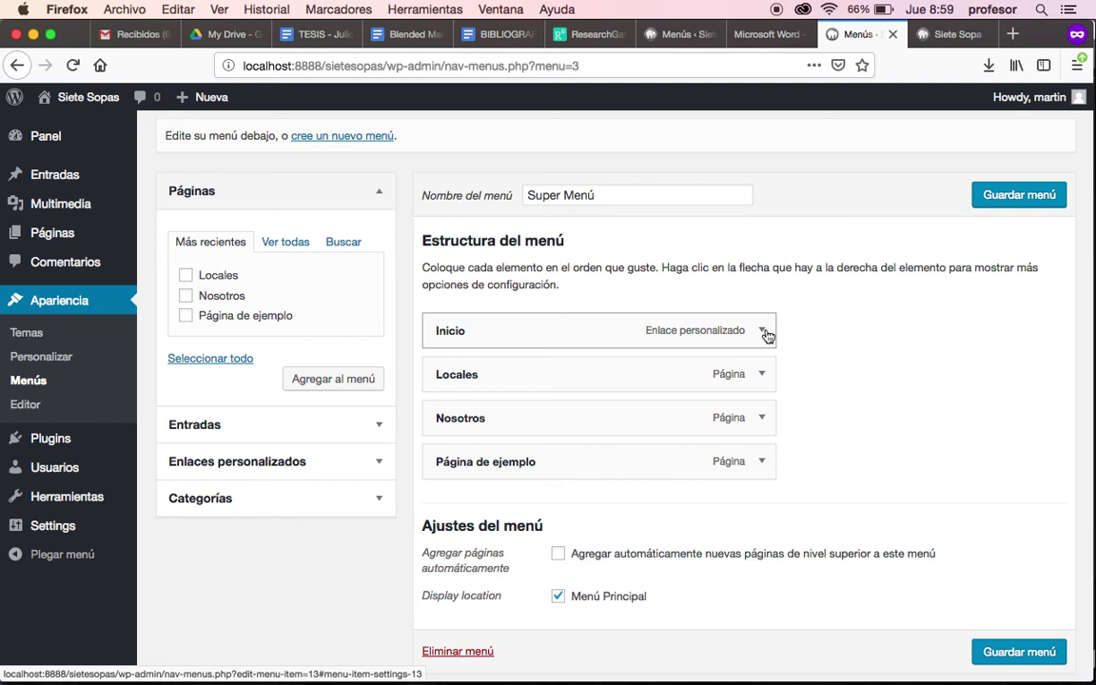
- Remove the Página de ejemplo item from Super Menú and move Nosotros above Locales
click(761, 462)
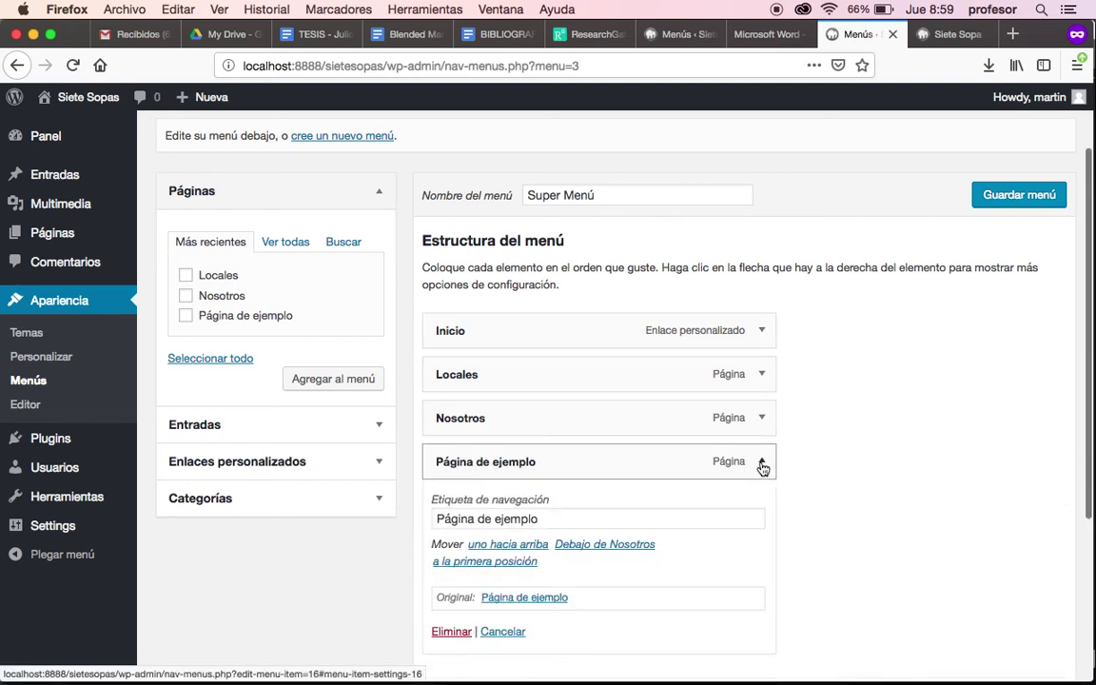
click(761, 463)
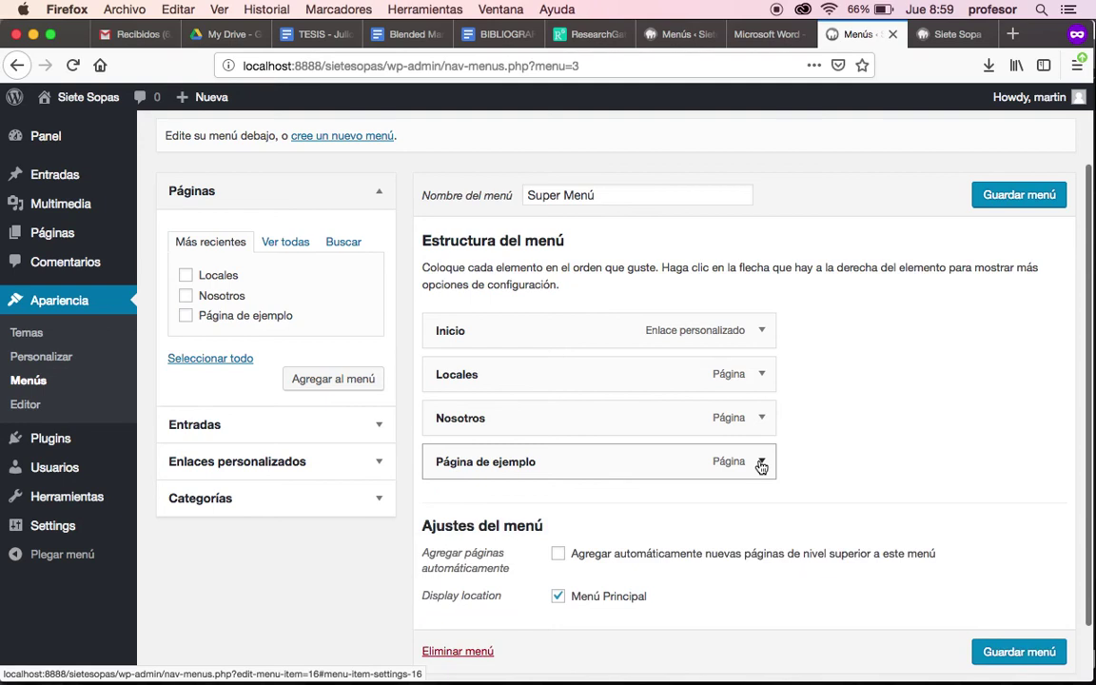
click(761, 464)
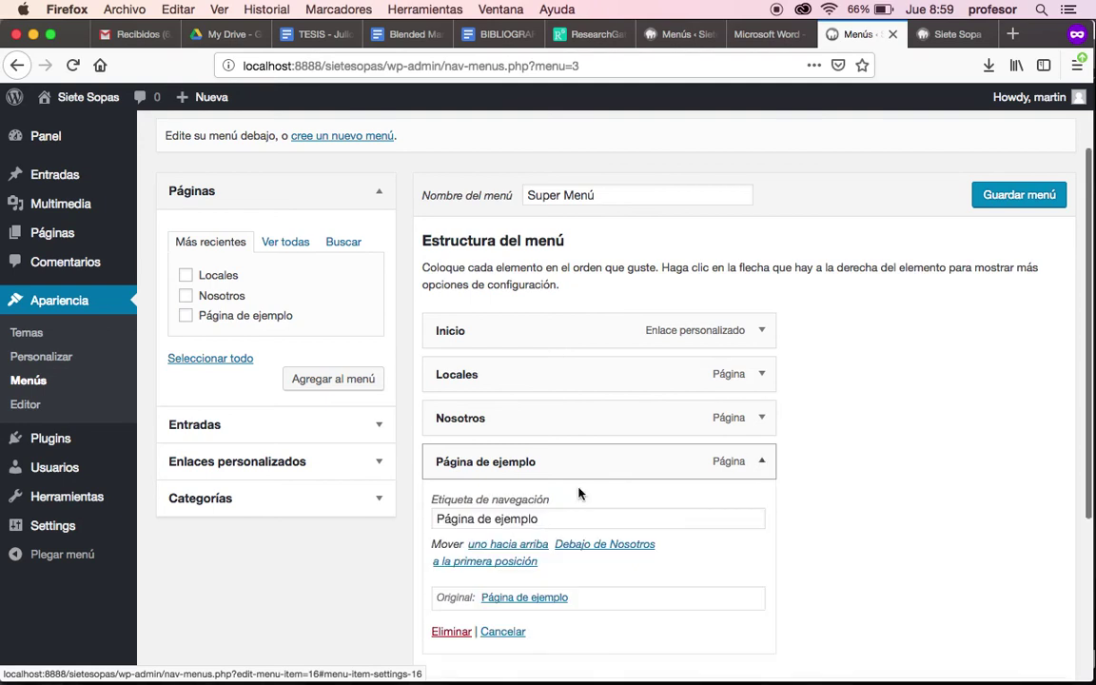
click(463, 634)
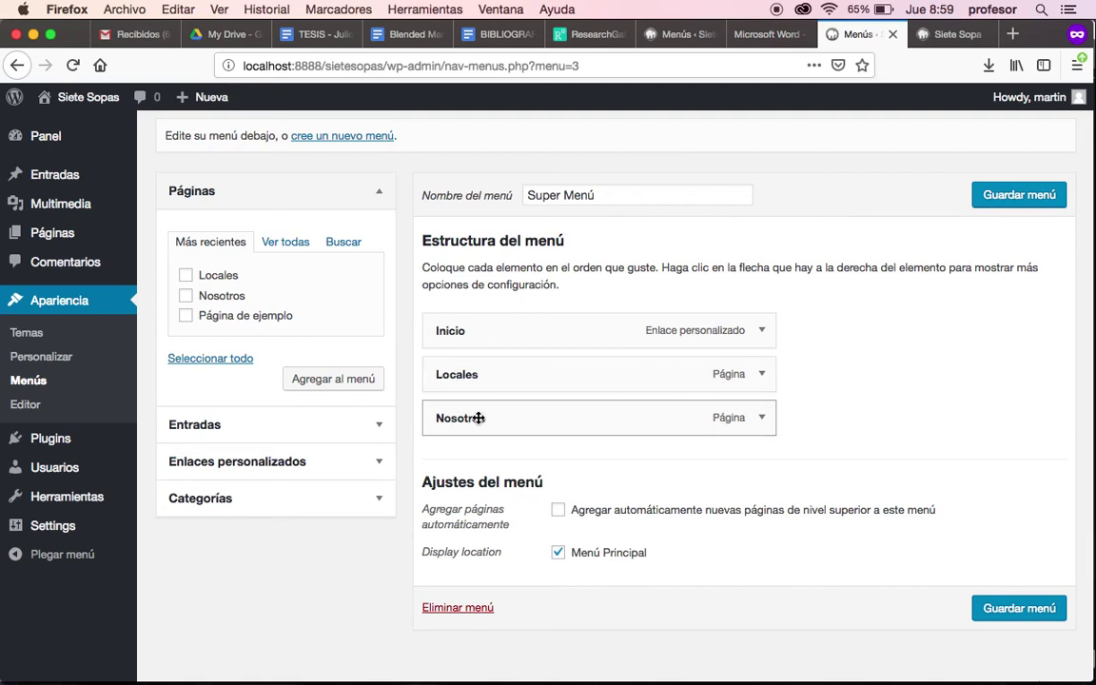
mouse_move(479, 418)
mouse_down()
mouse_move(489, 391)
mouse_move(481, 394)
mouse_up()
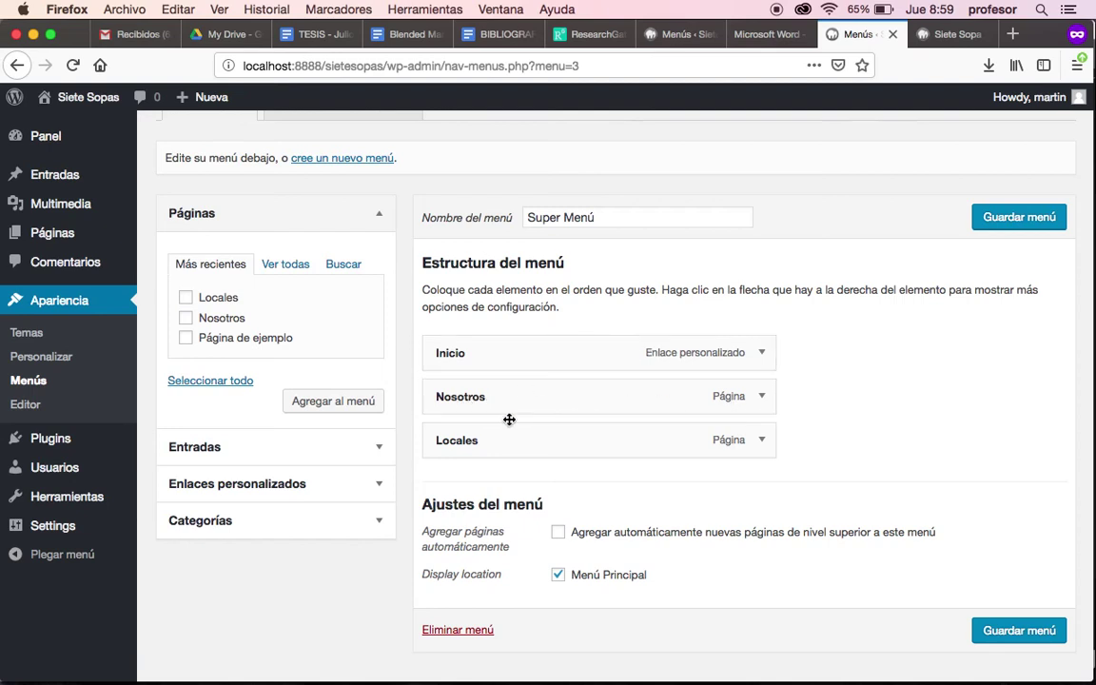
- Examine the URL and navigation label of the Inicio menu item, leaving its settings collapsed again
click(761, 352)
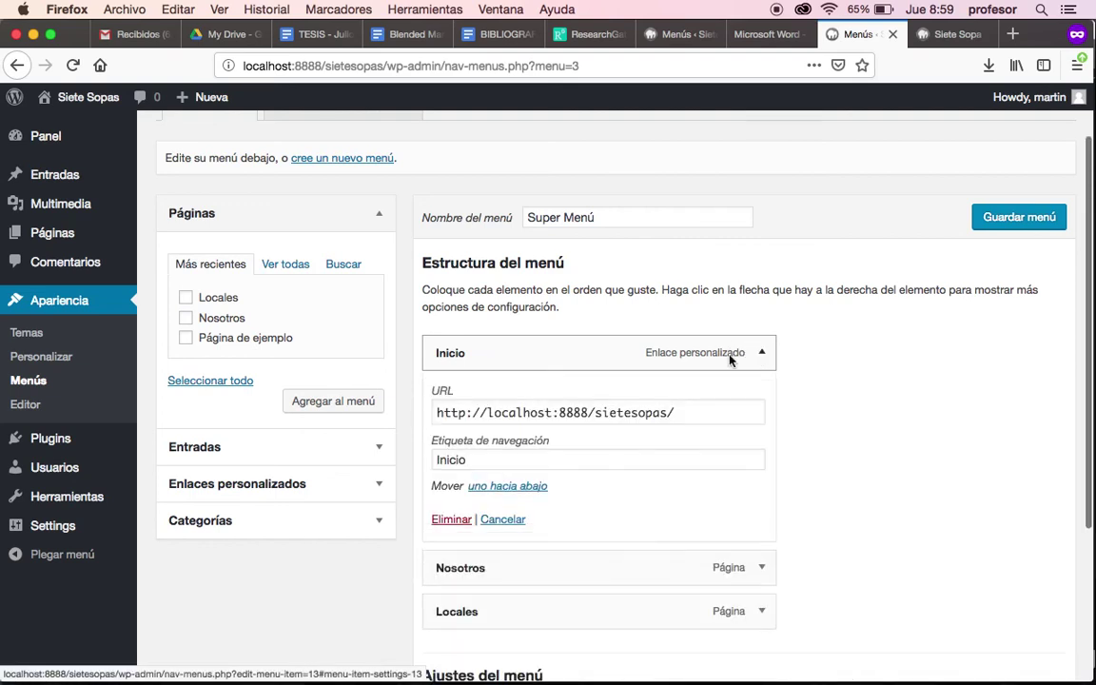
double_click(659, 413)
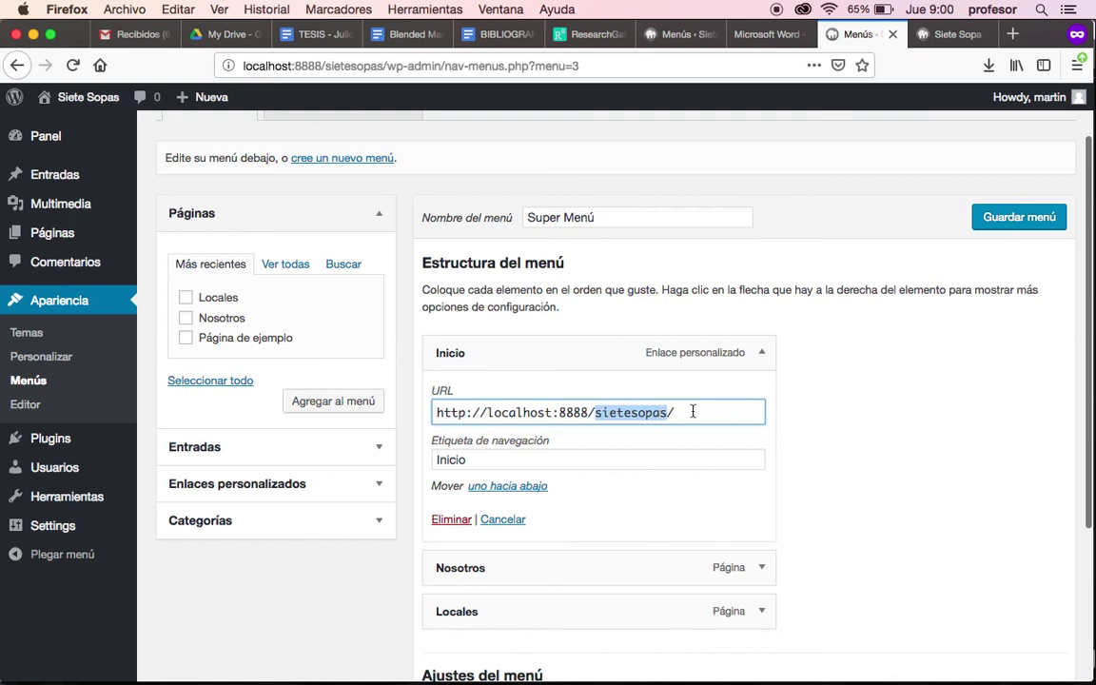
click(830, 433)
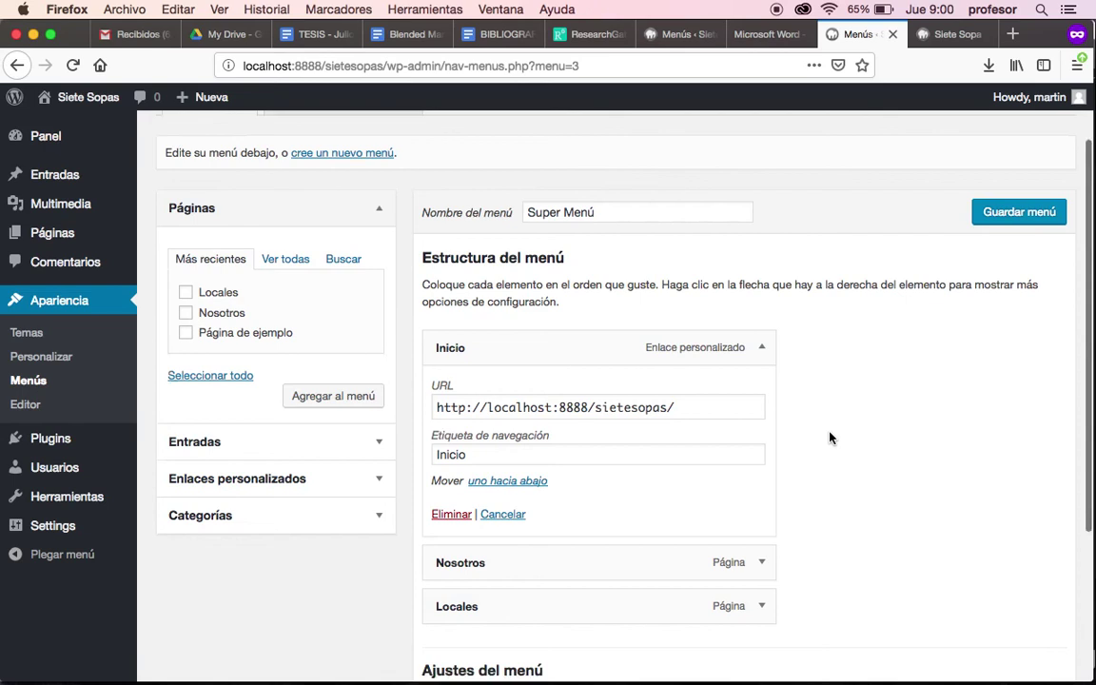
scroll(819, 400, down, 1)
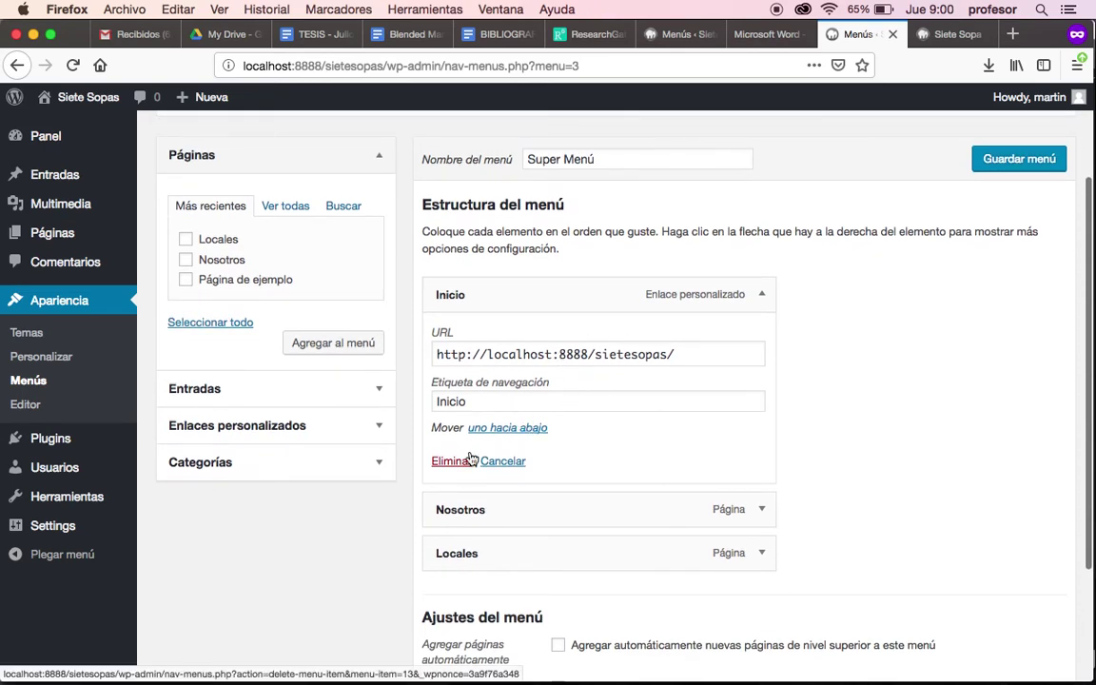
click(764, 296)
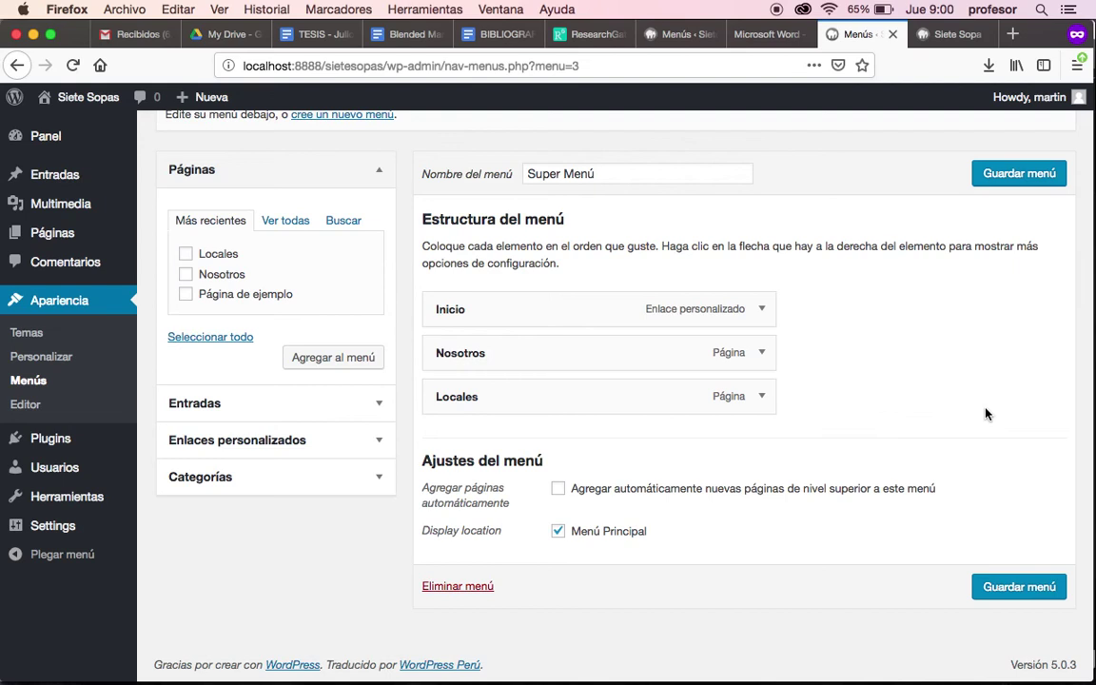
- Save Super Menú and reload the live site's page to load the updated navigation
scroll(986, 411, up, 1)
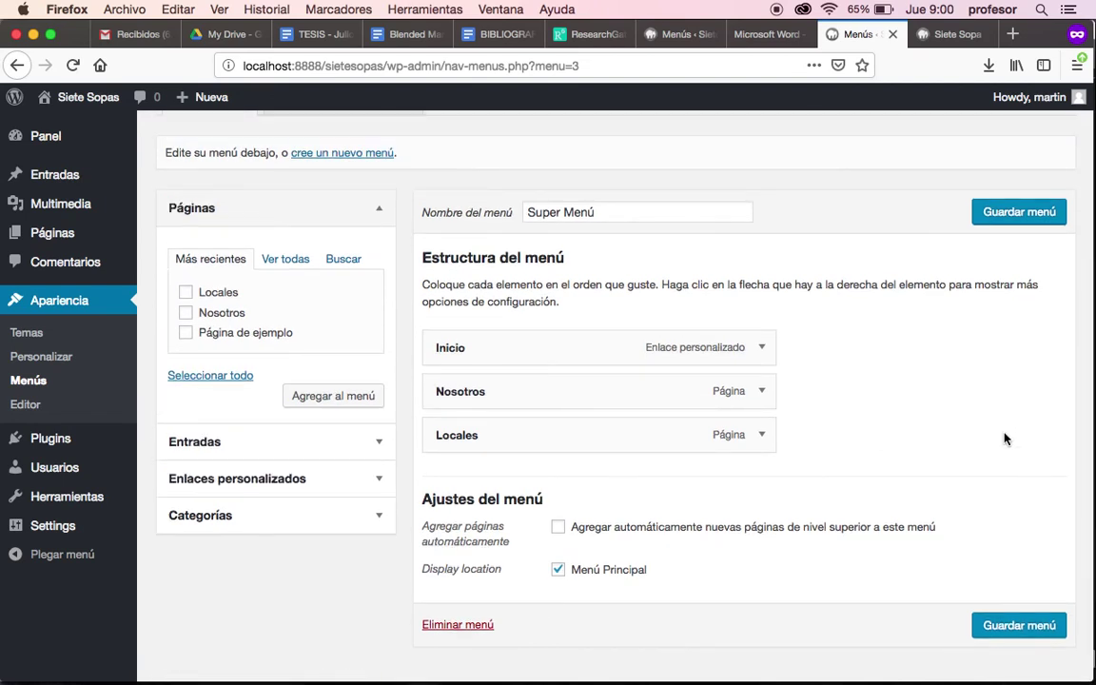
click(996, 634)
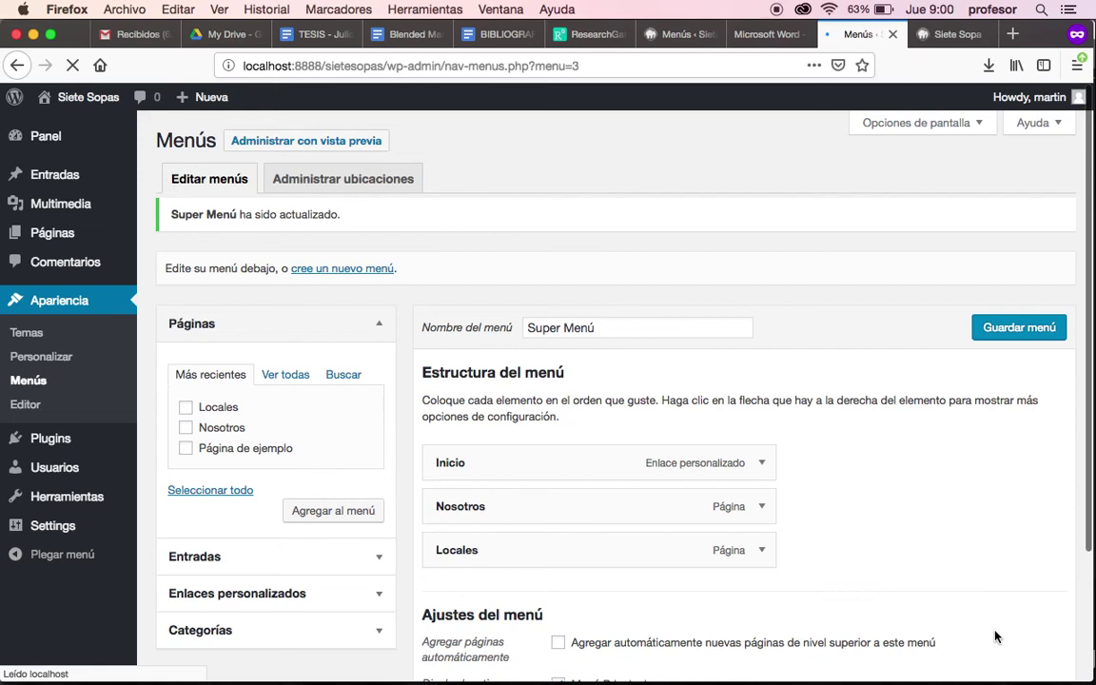
click(944, 35)
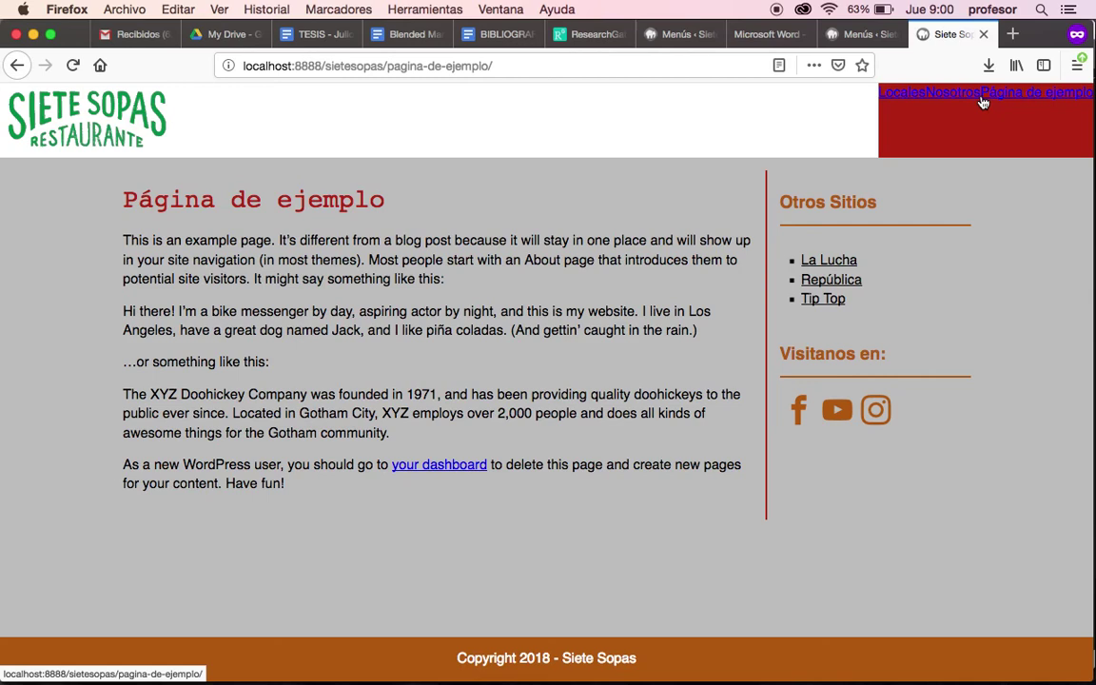
click(72, 66)
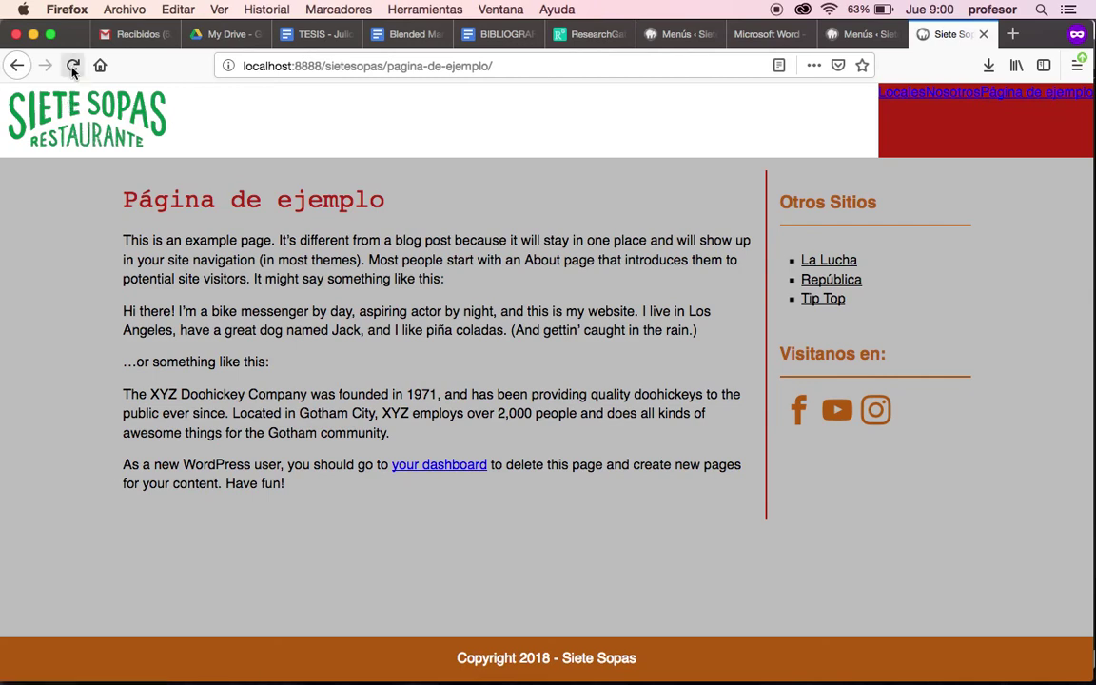
click(72, 66)
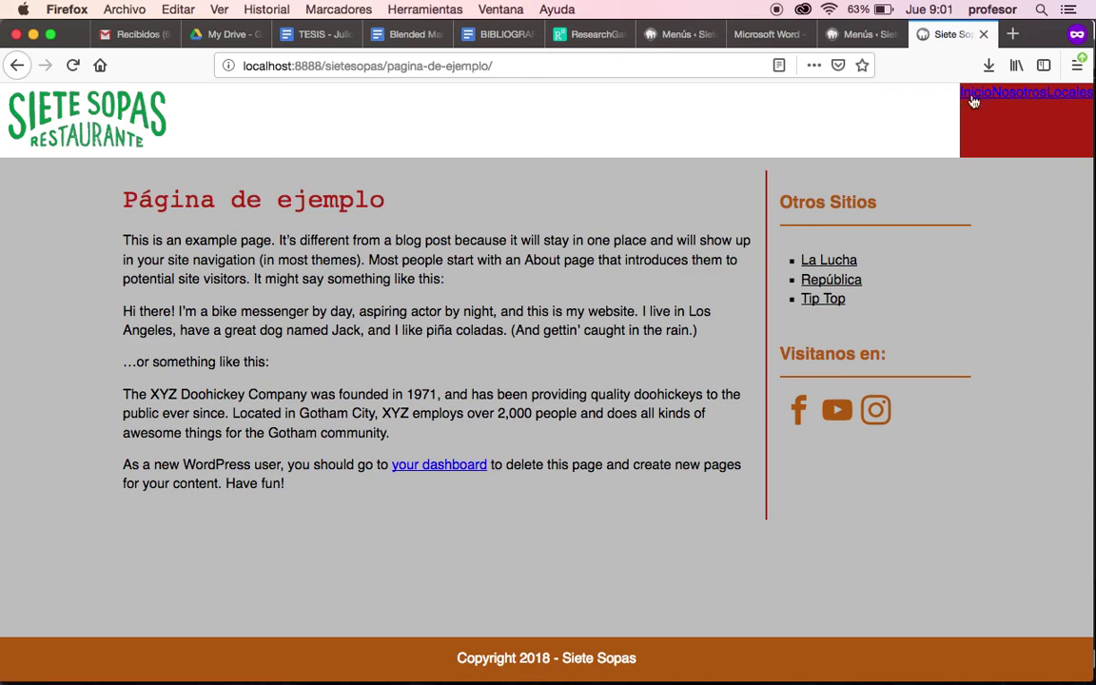
- Test the live site's navigation by visiting Nosotros, Locales and Inicio, and look over the home page
click(1012, 99)
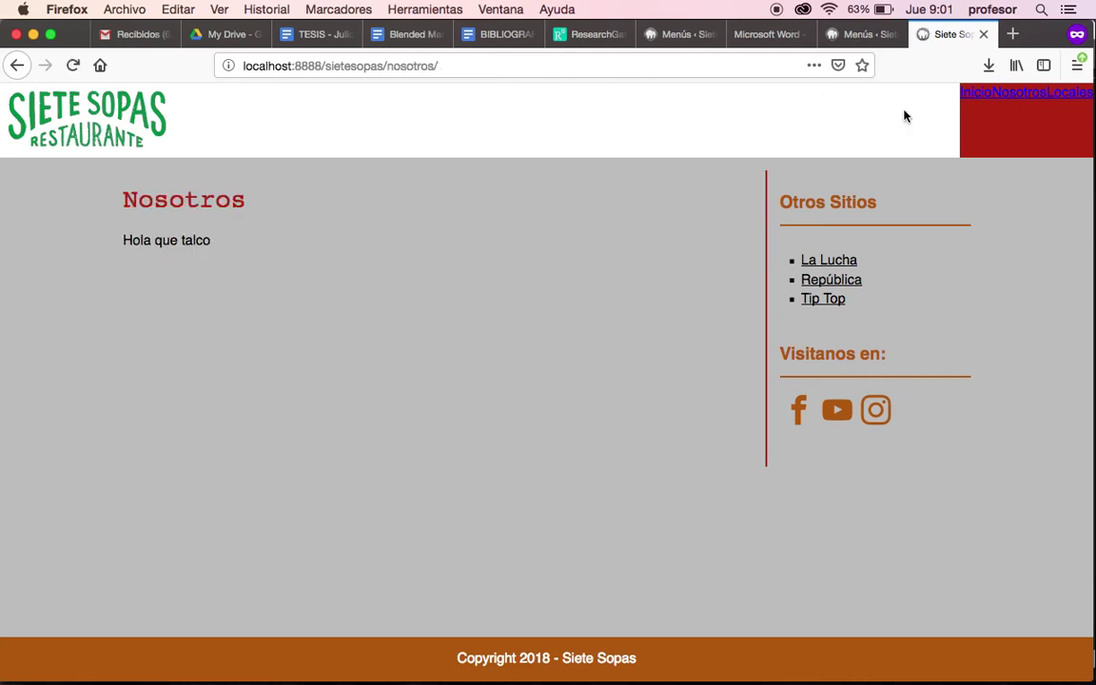
click(1082, 96)
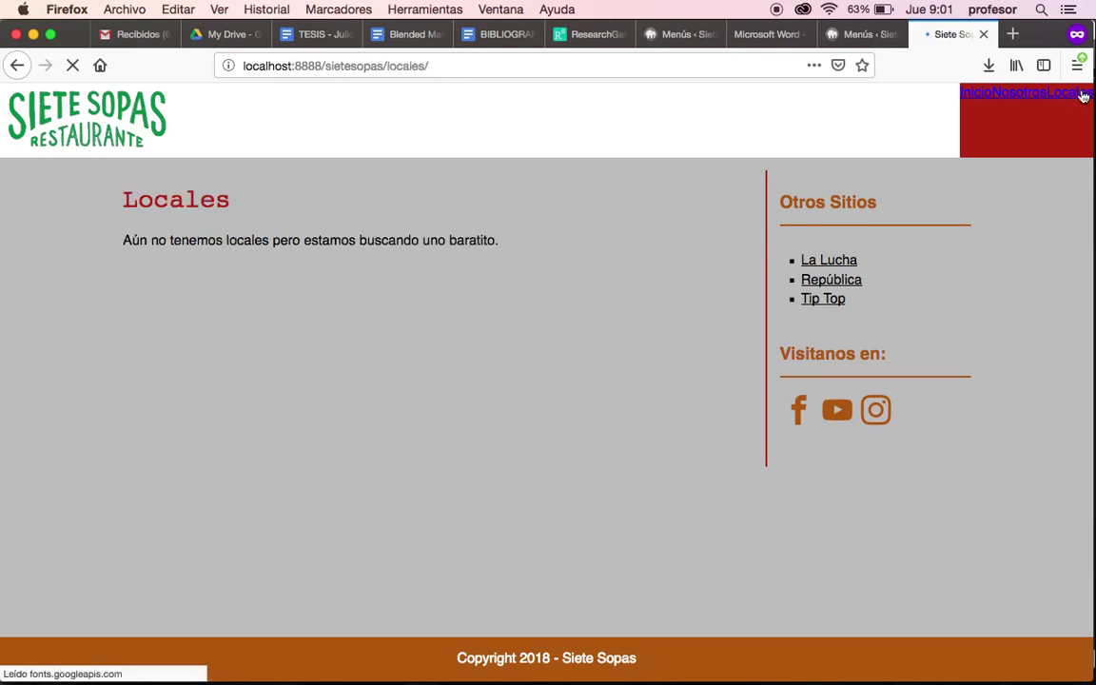
click(980, 100)
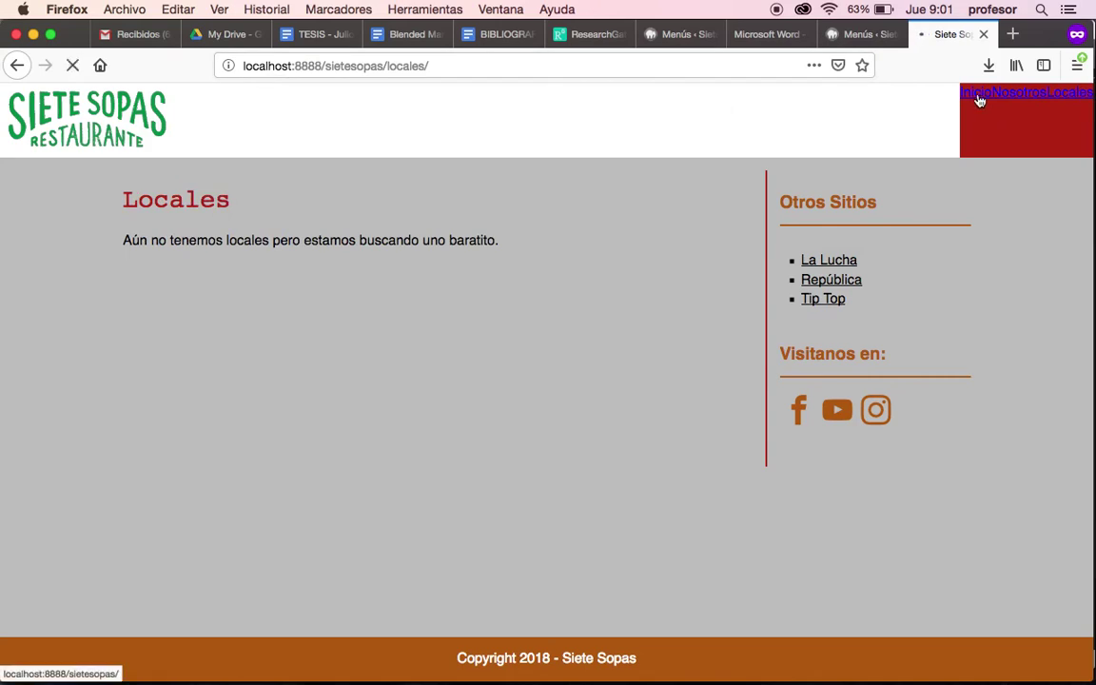
scroll(683, 422, down, 3)
scroll(683, 424, up, 3)
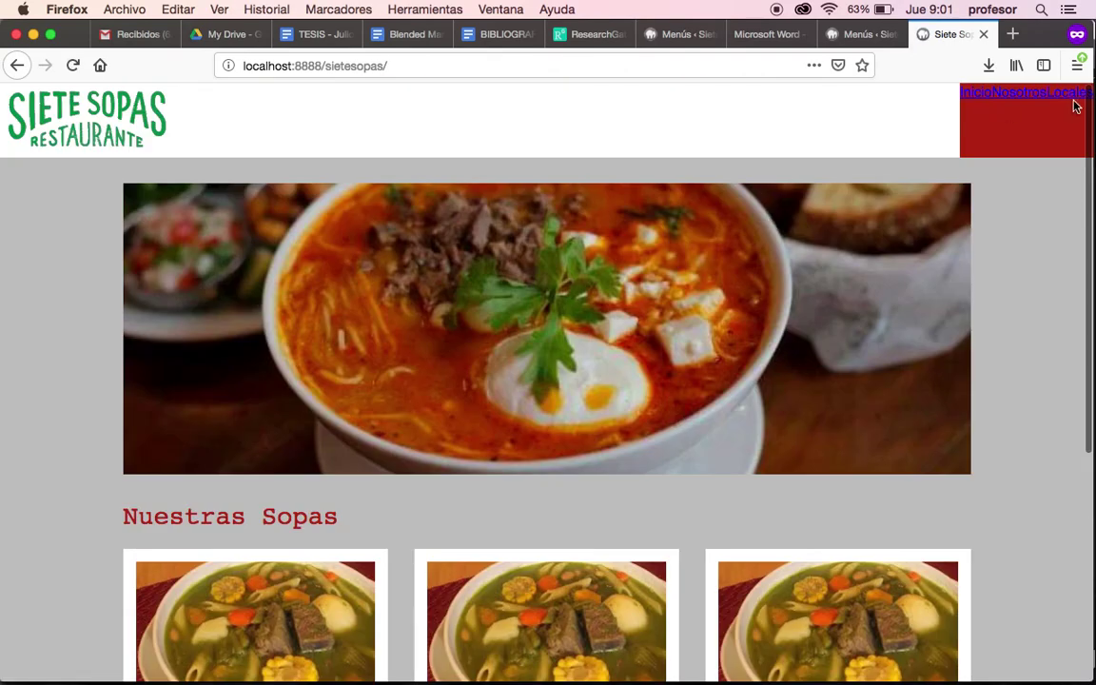